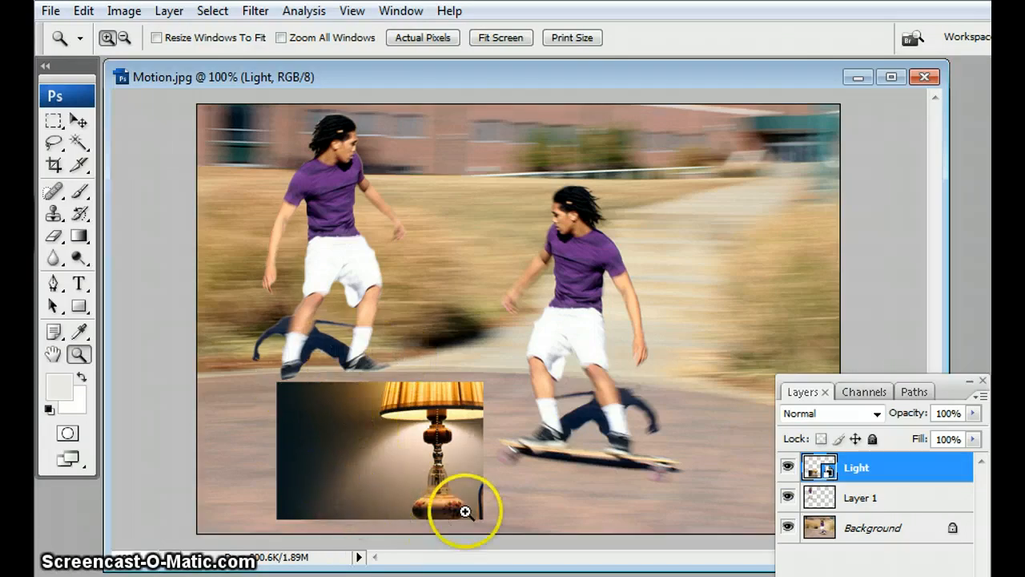
# Try erasing on the lamp picture's smart object, and rasterize the Light layer to make it directly editable.
pyautogui.click(54, 235)
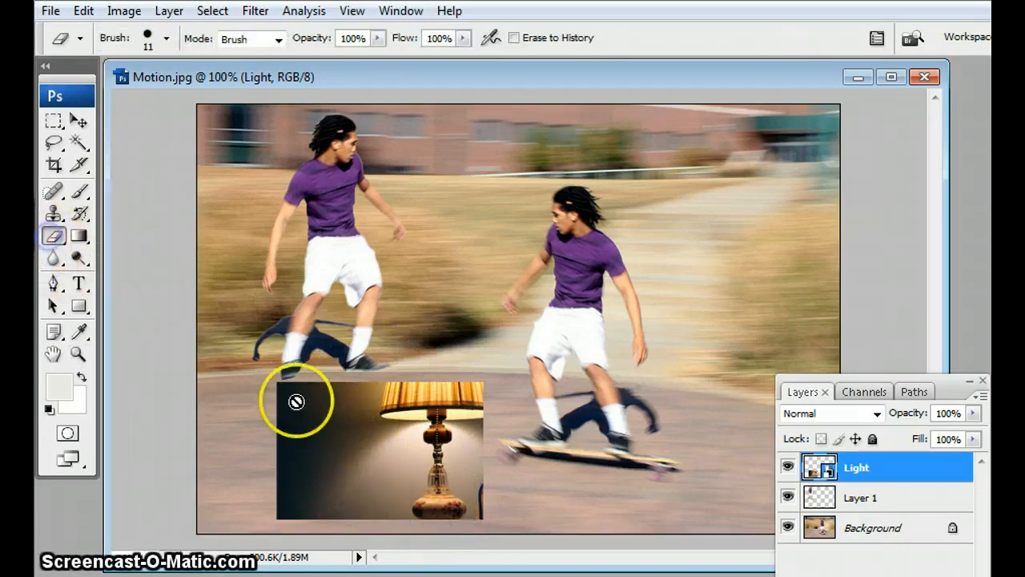
pyautogui.click(332, 435)
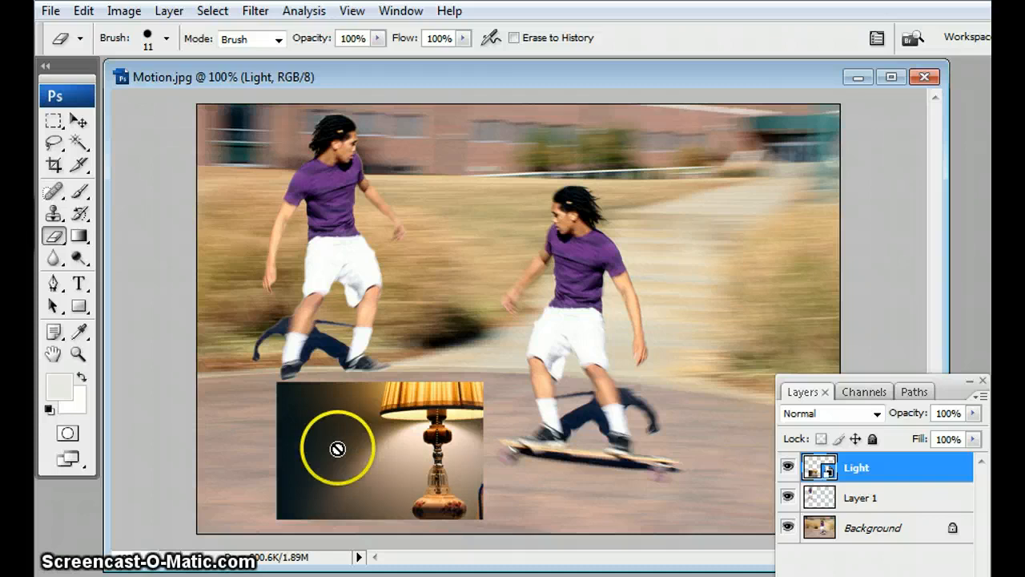
pyautogui.click(79, 120)
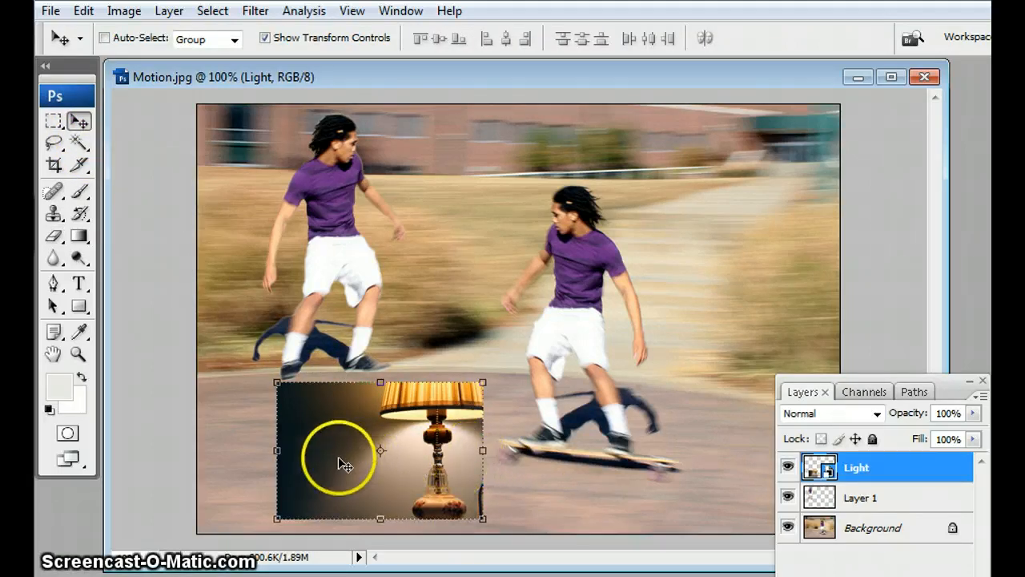
pyautogui.rightClick(868, 476)
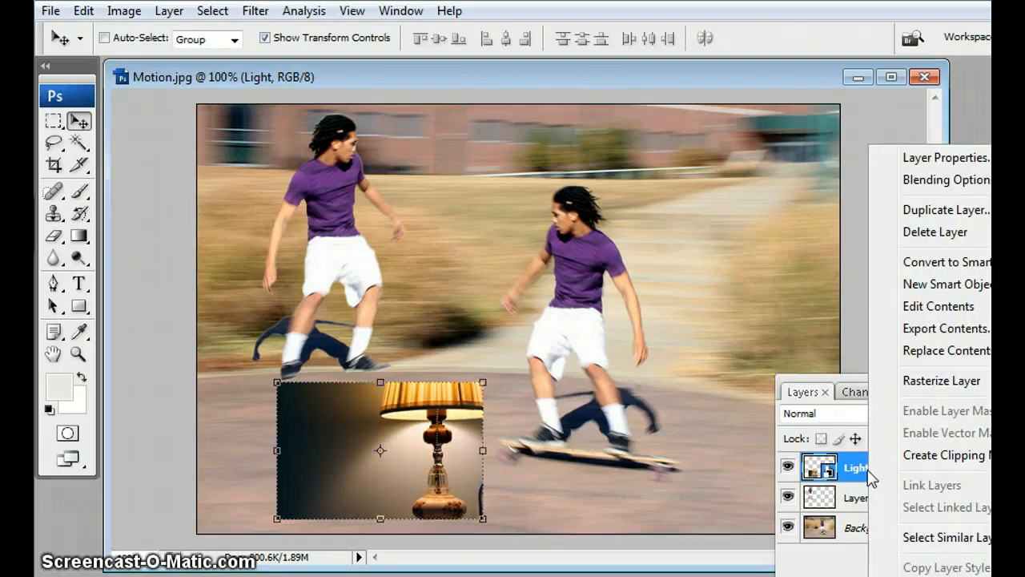
pyautogui.click(942, 381)
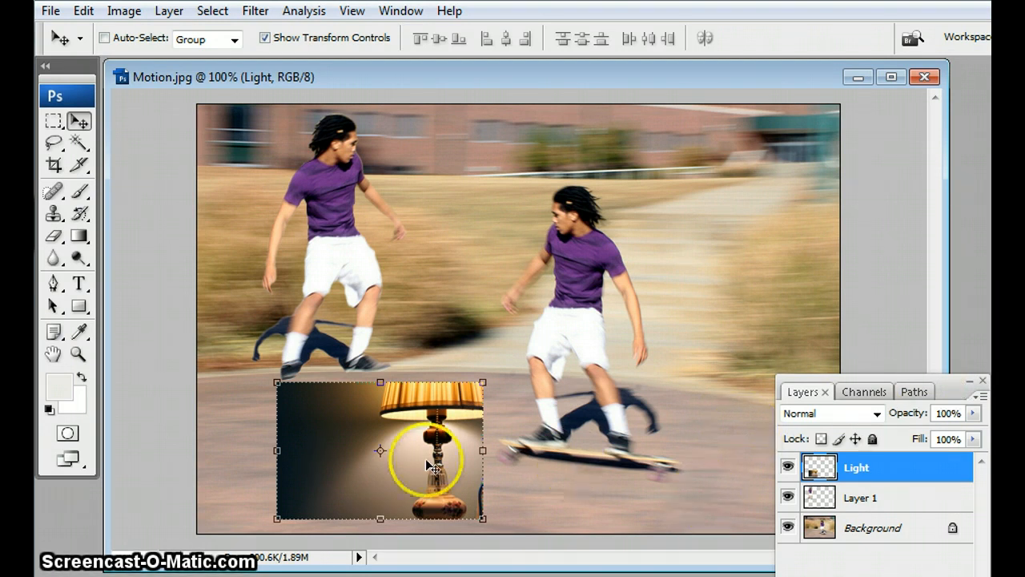
# Erase freehand strokes across the dark wall area of the lamp picture with the 11 px eraser brush.
pyautogui.click(54, 236)
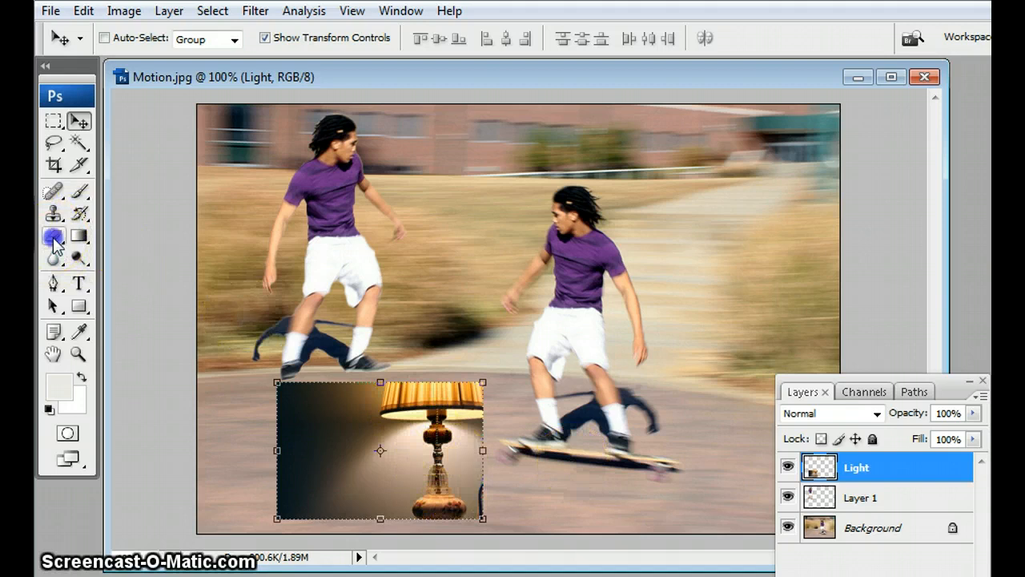
pyautogui.click(334, 442)
pyautogui.moveTo(333, 443); pyautogui.dragTo(292, 368)
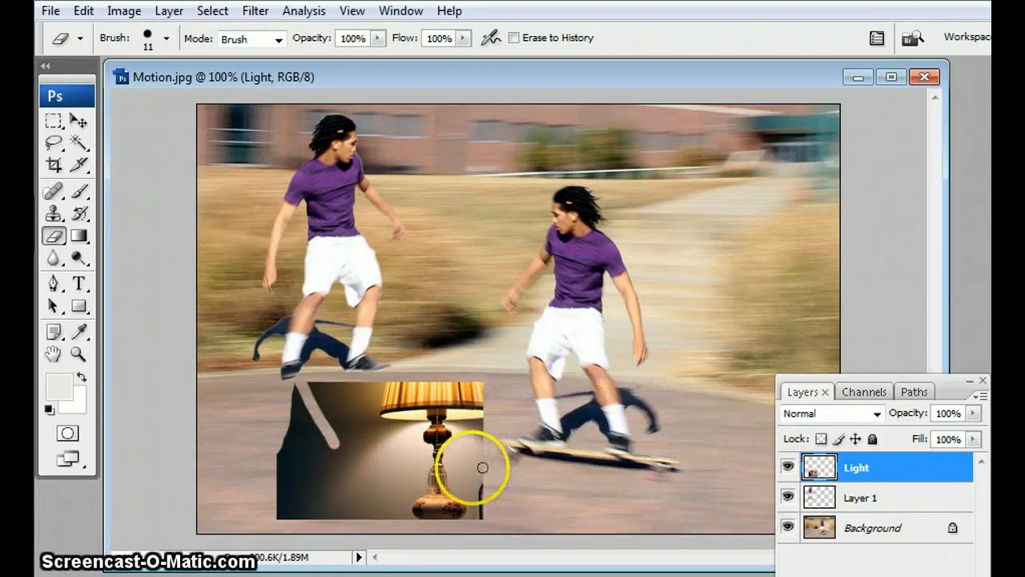
# Select part of the wall beside the lamp stem using the Magic Wand at a tolerance of 32.
pyautogui.click(78, 144)
pyautogui.click(163, 145)
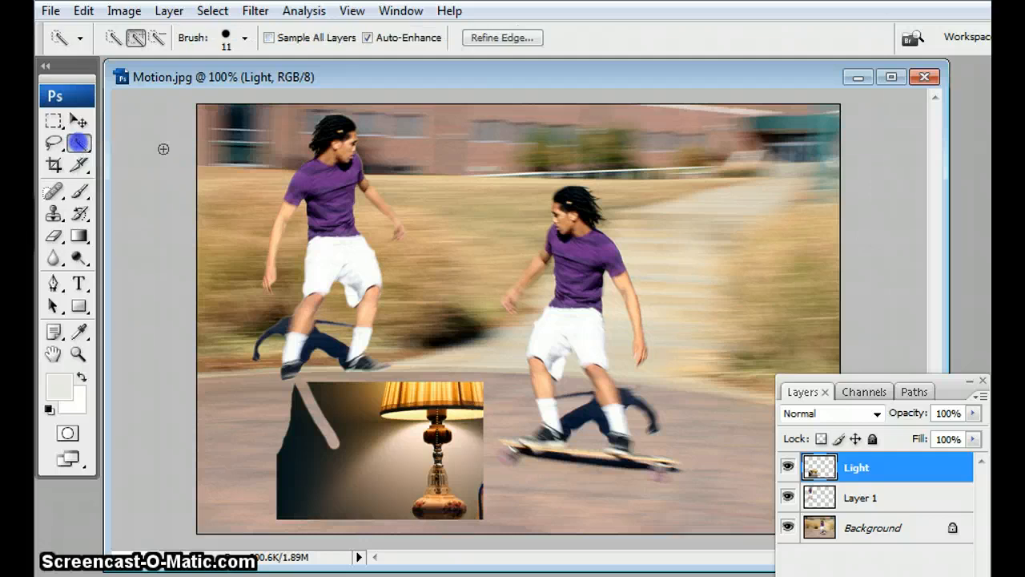
pyautogui.click(79, 147)
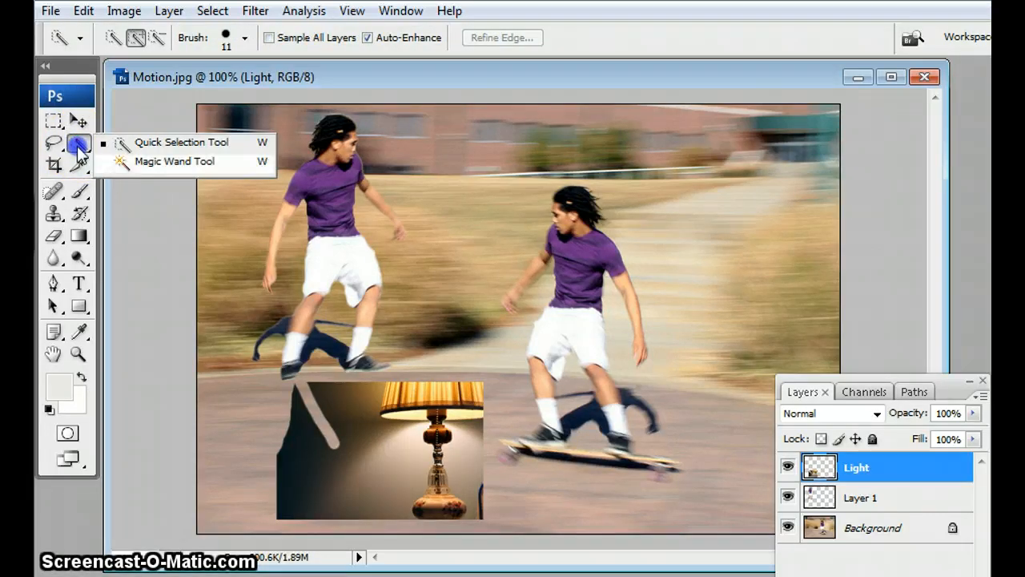
pyautogui.click(168, 161)
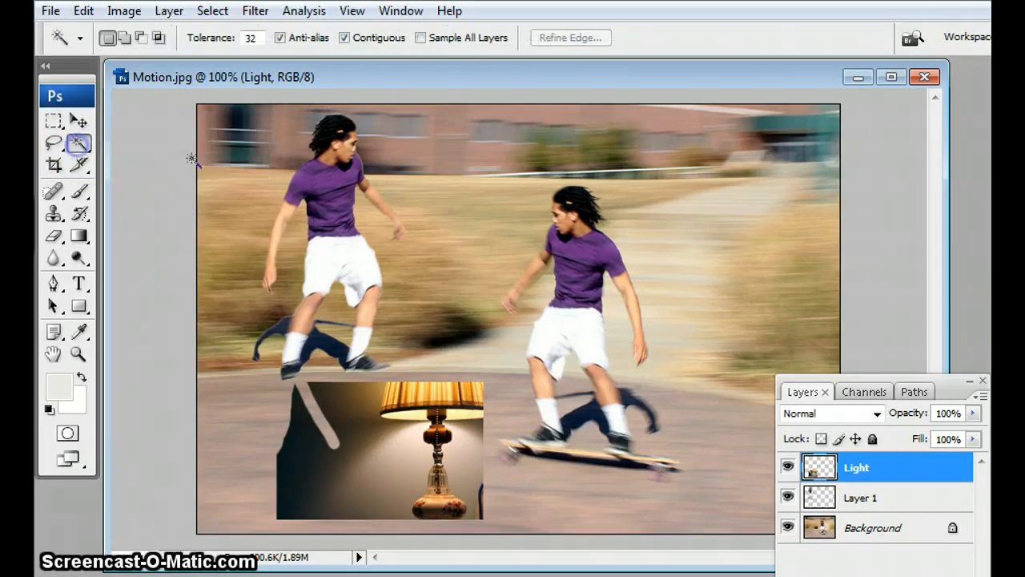
pyautogui.click(396, 471)
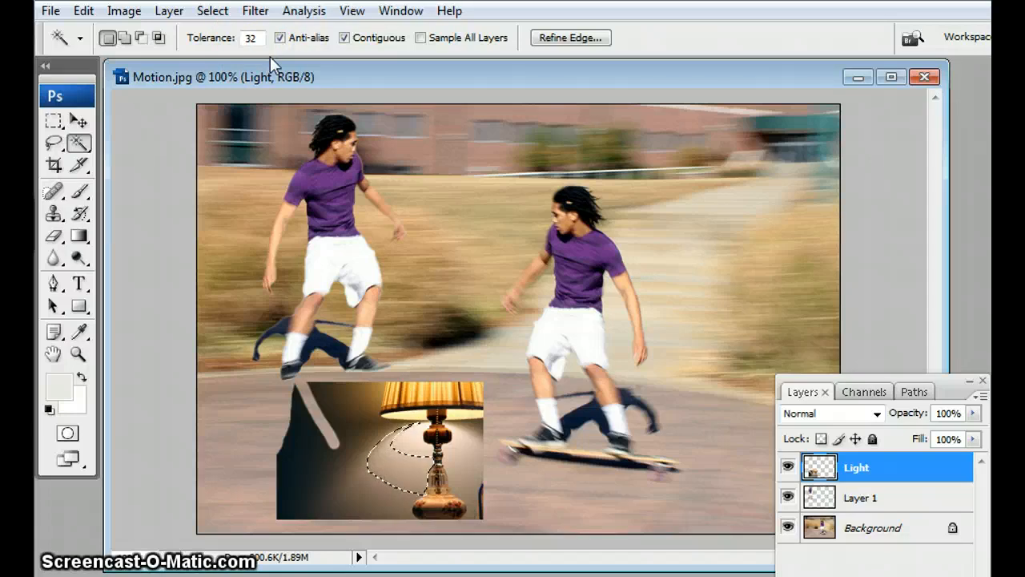
# Set the Magic Wand tolerance to 50 and try selecting the wall areas on both sides of the lamp.
pyautogui.moveTo(243, 38); pyautogui.dragTo(266, 41)
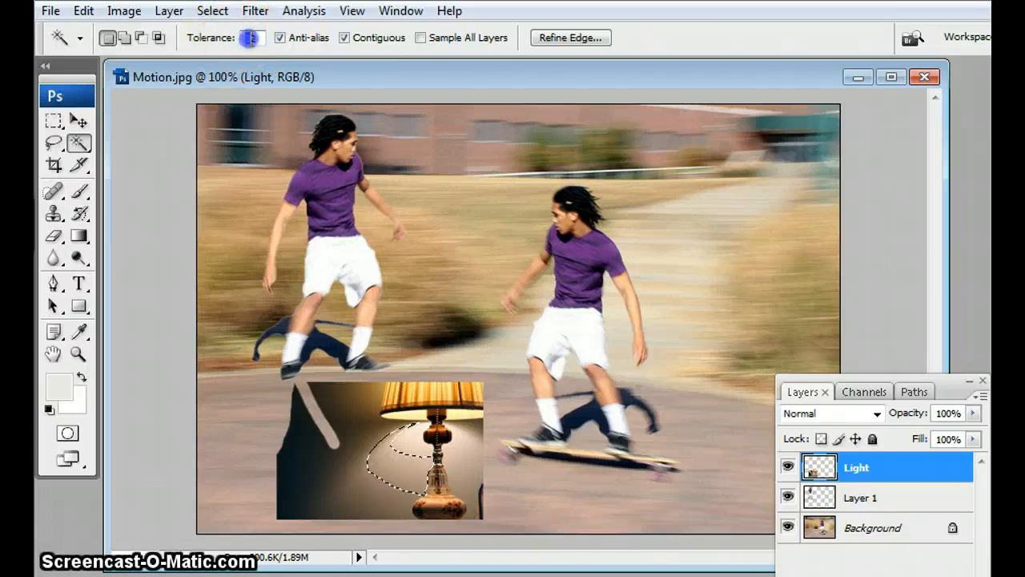
pyautogui.write('50')
pyautogui.click(414, 443)
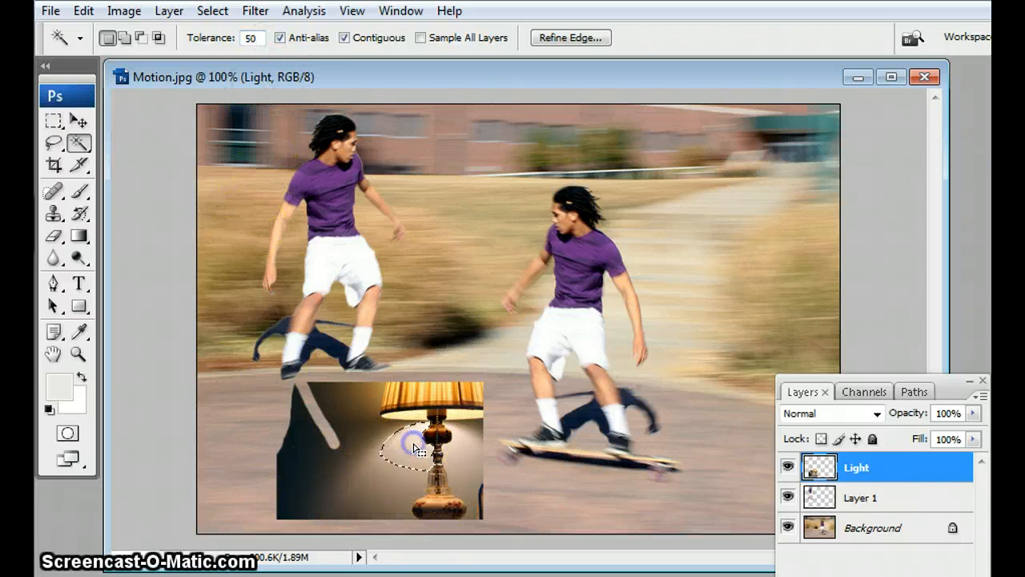
pyautogui.click(456, 432)
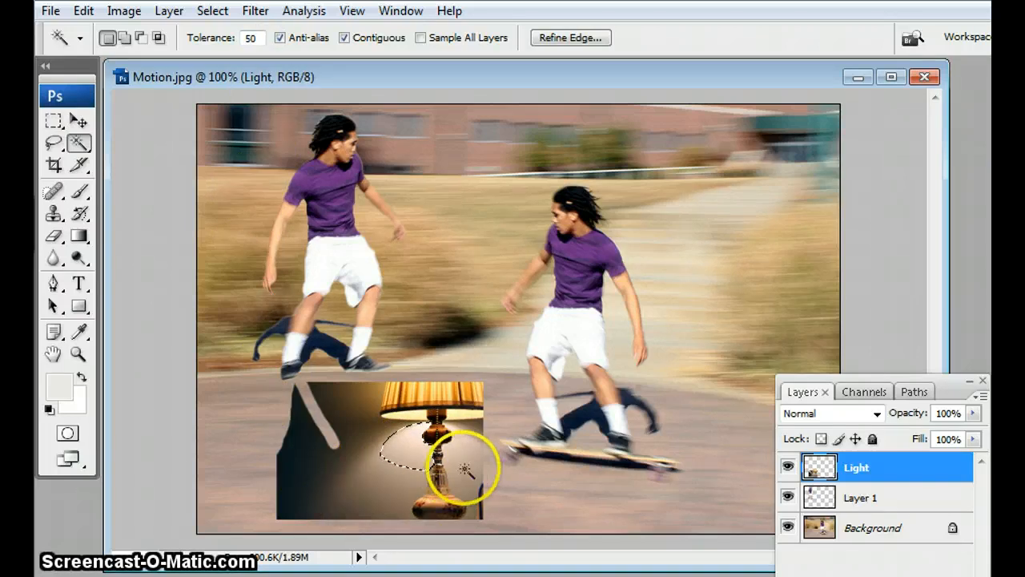
pyautogui.click(376, 428)
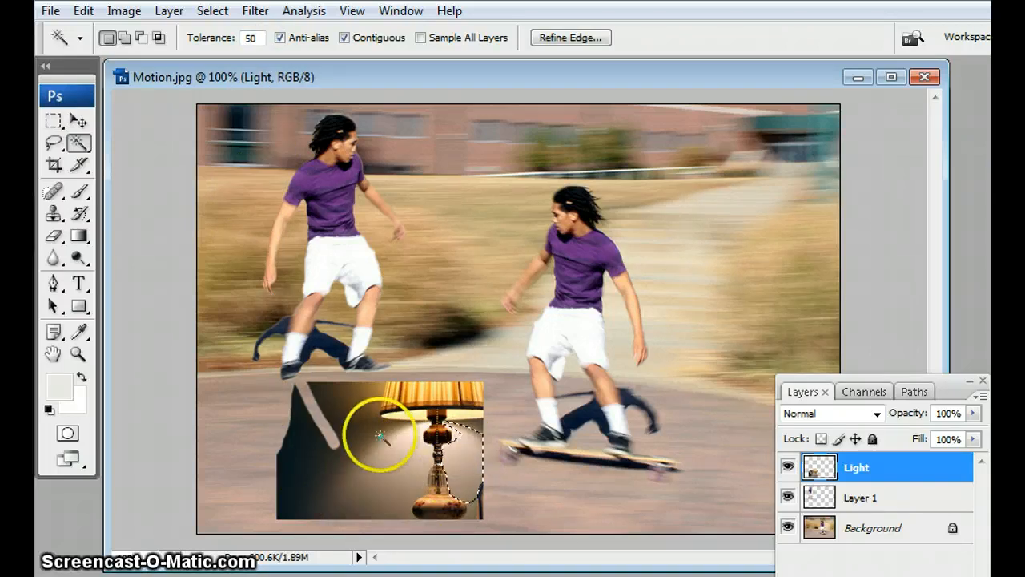
pyautogui.click(367, 446)
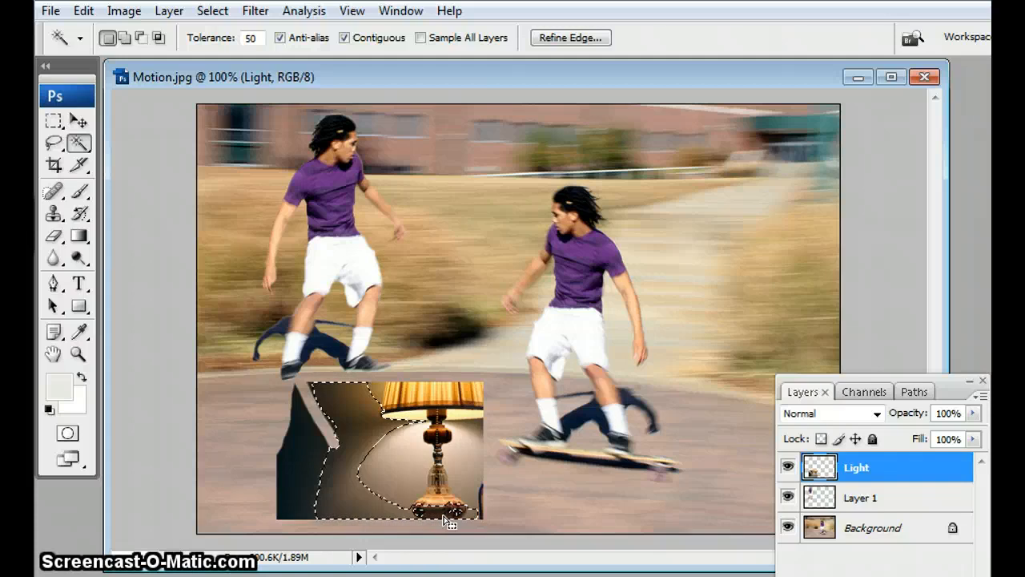
# Set the Magic Wand tolerance to 40 and reselect the lit wall area to the left of the lamp stem.
pyautogui.doubleClick(253, 38)
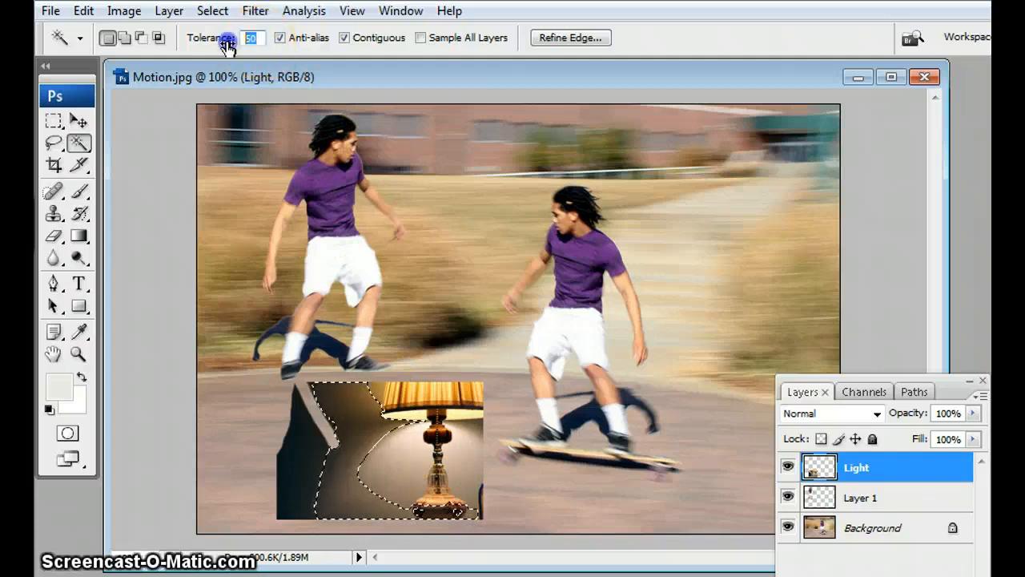
pyautogui.write('4')
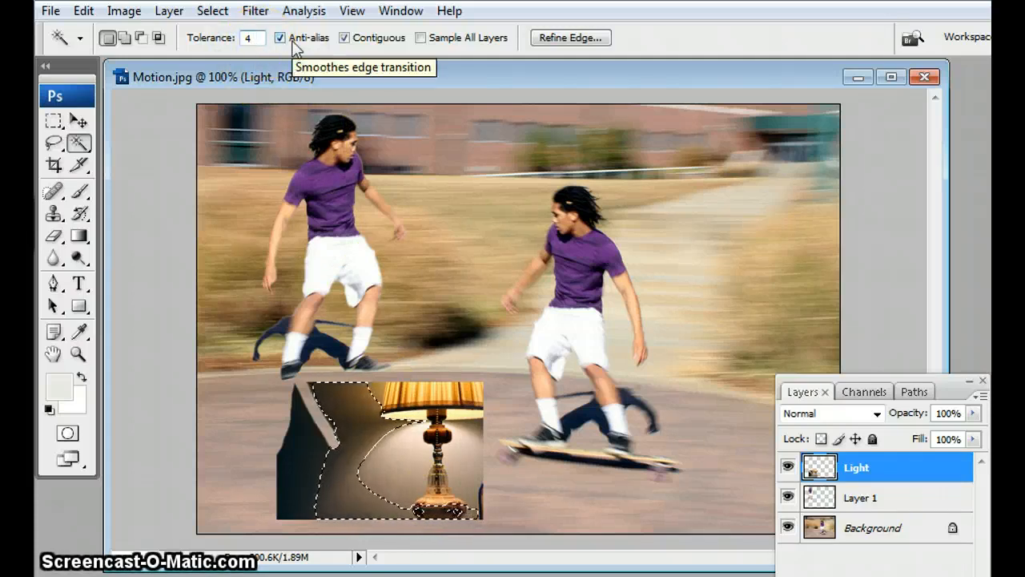
pyautogui.write('0')
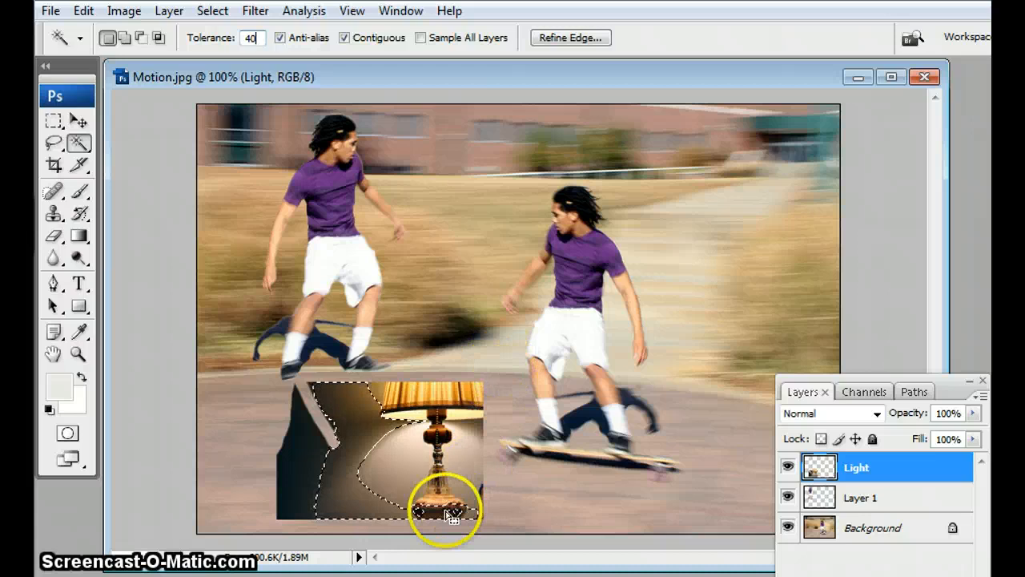
pyautogui.click(400, 469)
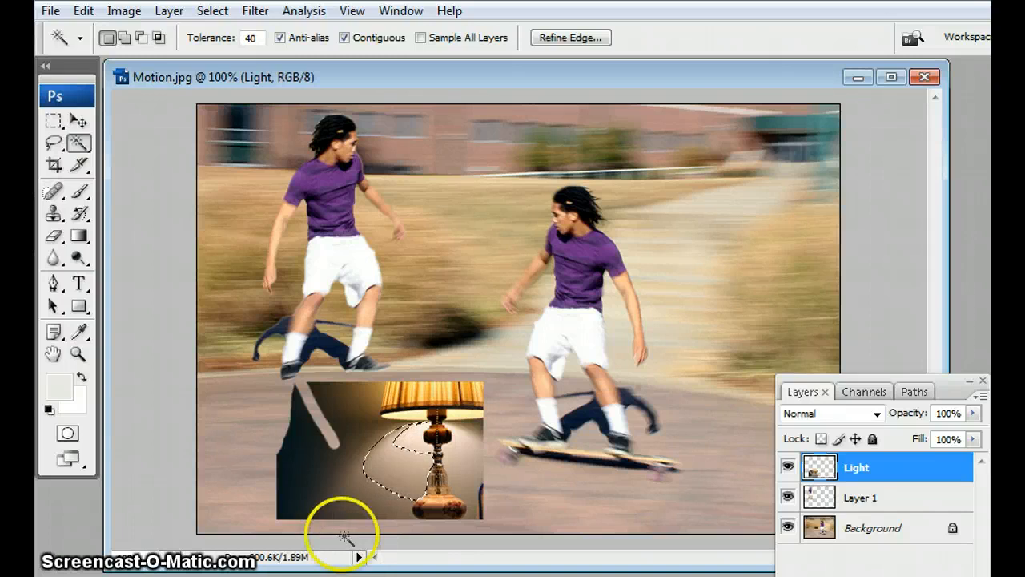
# Add the remaining light and dark wall areas around the lamp to the selection, leaving the lamp itself out.
pyautogui.press('shift')
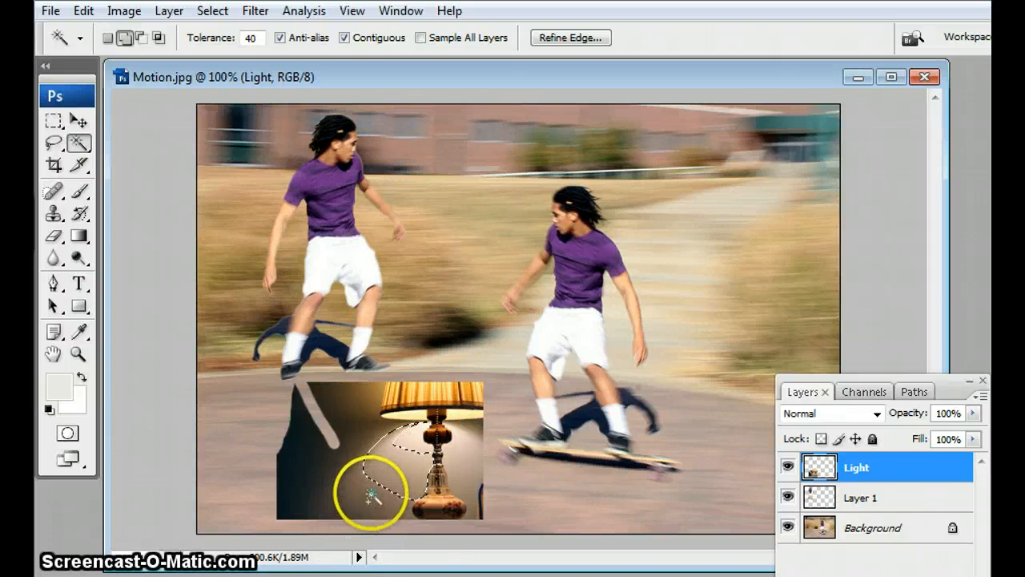
pyautogui.keyDown('shift'); pyautogui.click(342, 409); pyautogui.keyUp('shift')
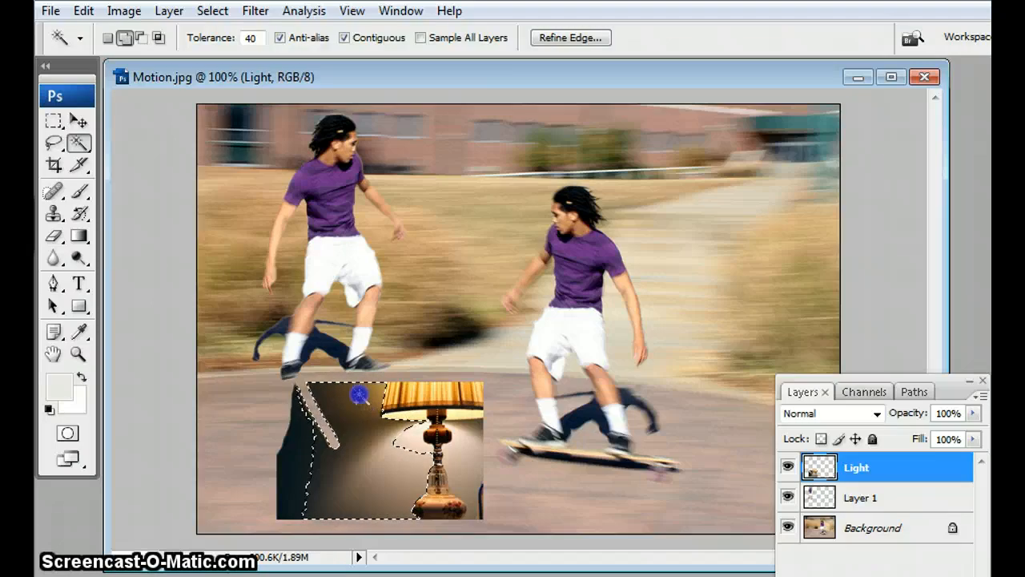
pyautogui.keyDown('shift'); pyautogui.click(299, 462); pyautogui.keyUp('shift')
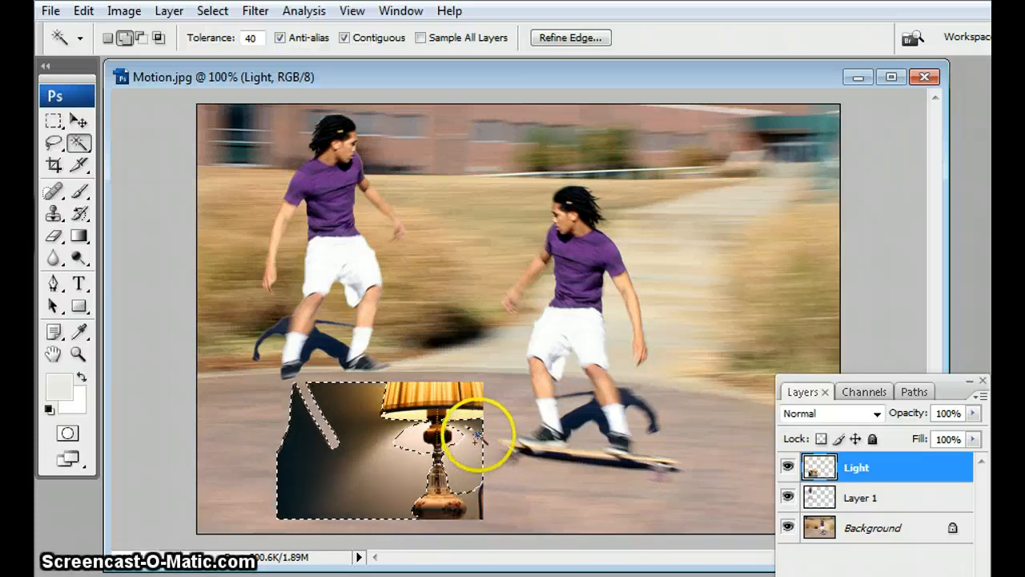
pyautogui.click(479, 516)
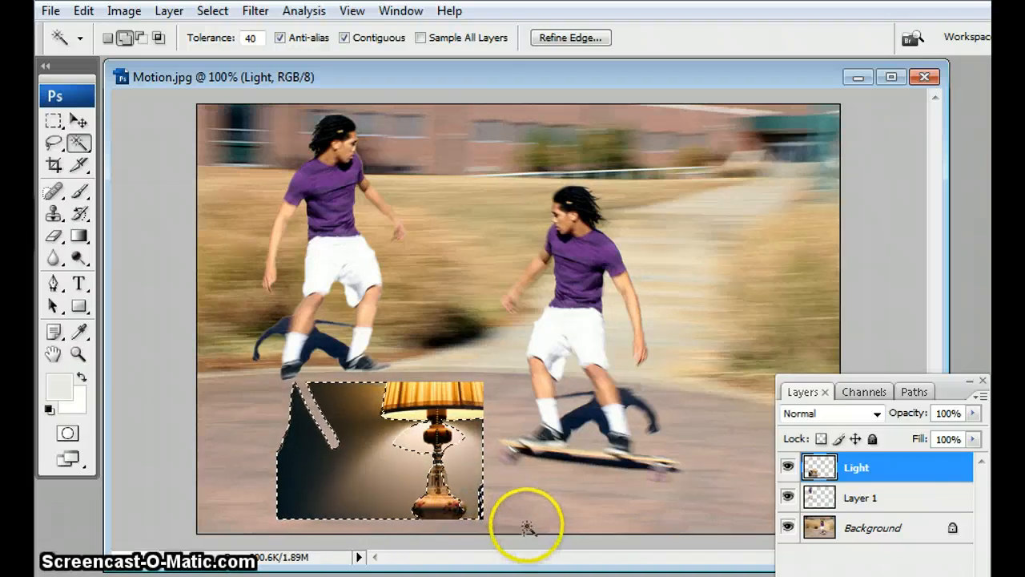
pyautogui.click(413, 438)
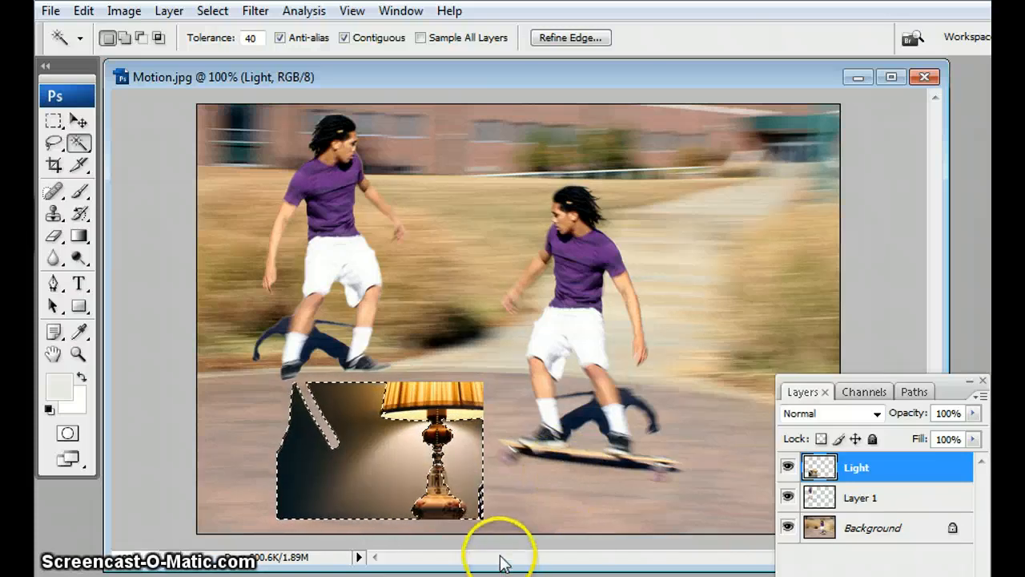
# Subtract the wrongly included parts of the lamp's glass neck and base from the wall selection with the Magic Wand.
pyautogui.click(84, 354)
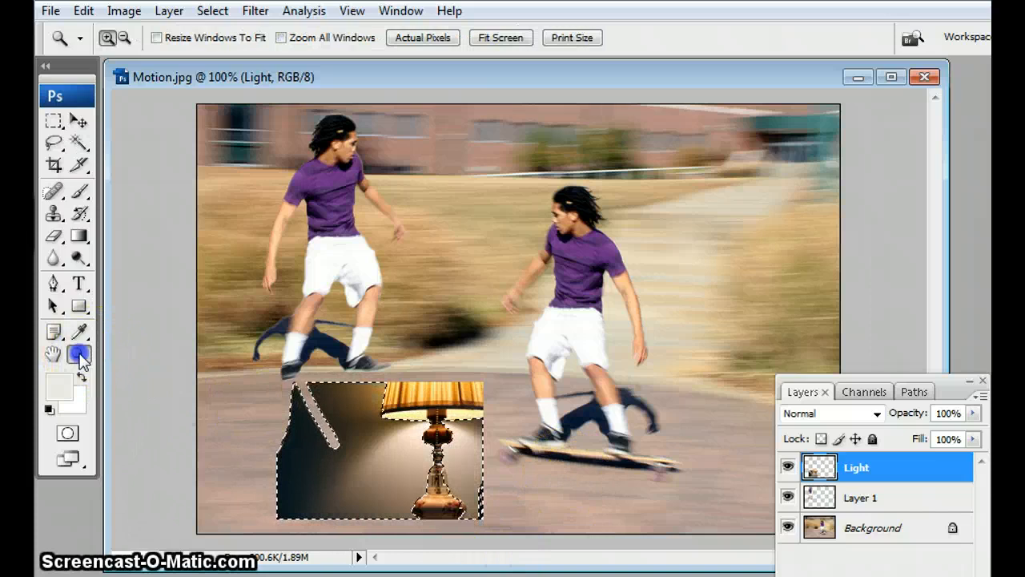
pyautogui.click(553, 508)
pyautogui.click(488, 472)
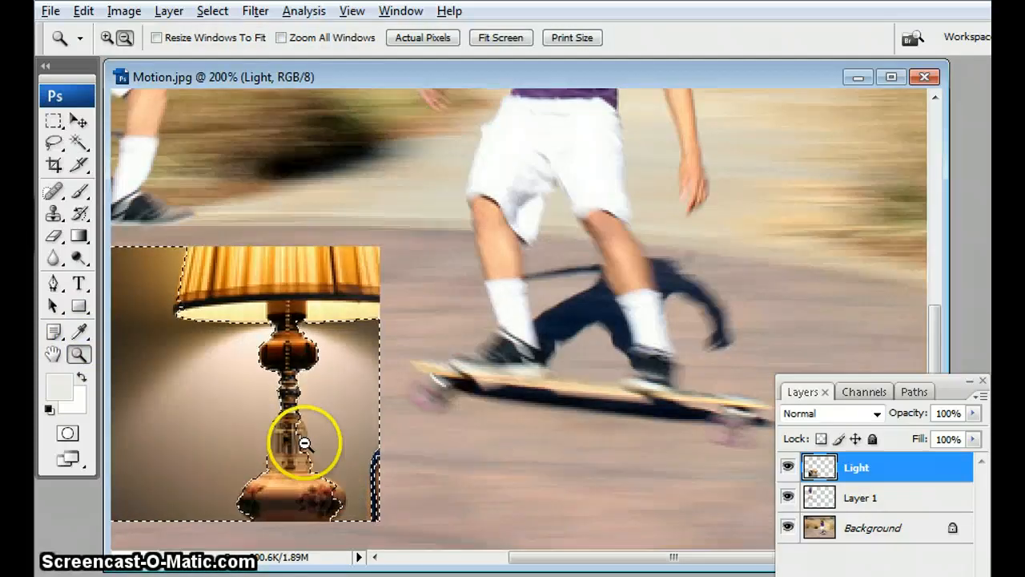
pyautogui.click(77, 144)
pyautogui.keyDown('alt'); pyautogui.click(293, 476); pyautogui.keyUp('alt')
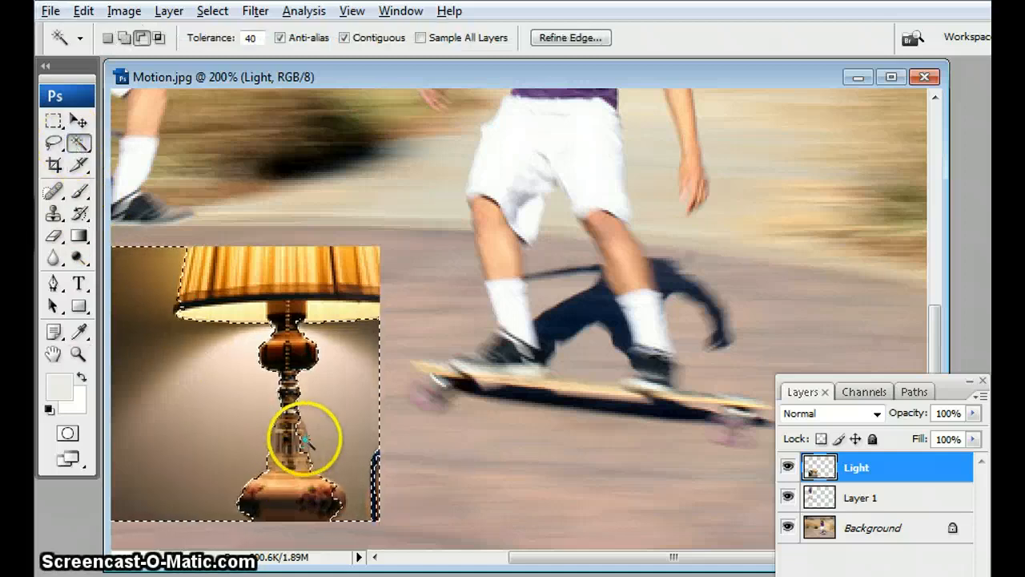
pyautogui.keyDown('alt'); pyautogui.click(319, 502); pyautogui.keyUp('alt')
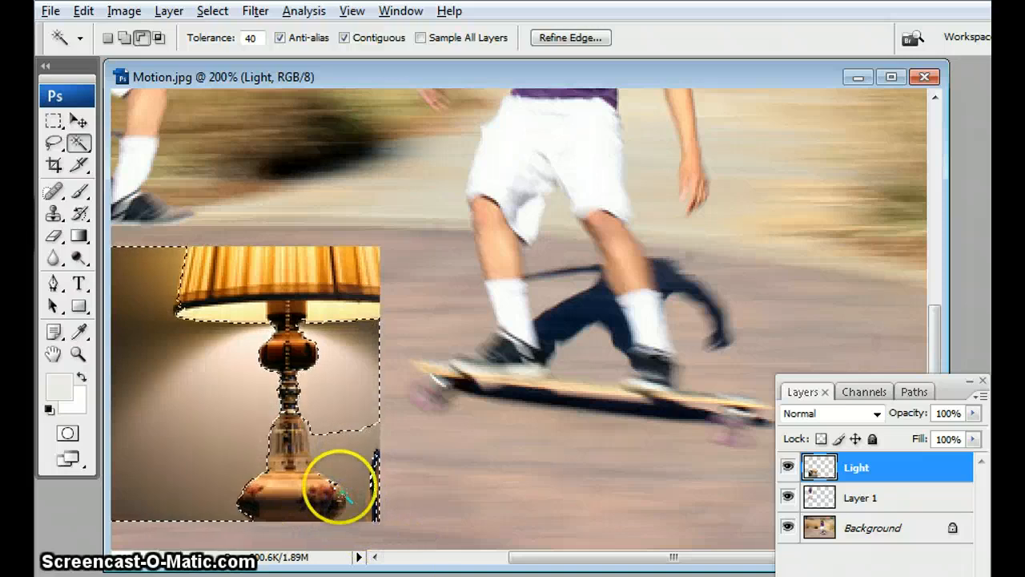
pyautogui.click(408, 547)
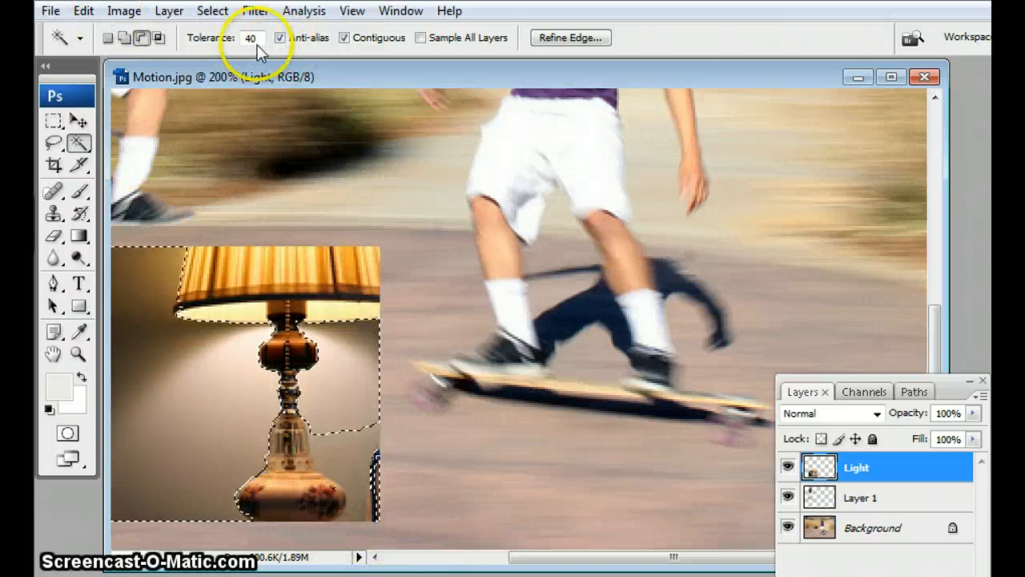
# Set the Magic Wand tolerance to 25 and restore the wall area right of the lamp base to the selection.
pyautogui.moveTo(253, 39); pyautogui.dragTo(236, 39)
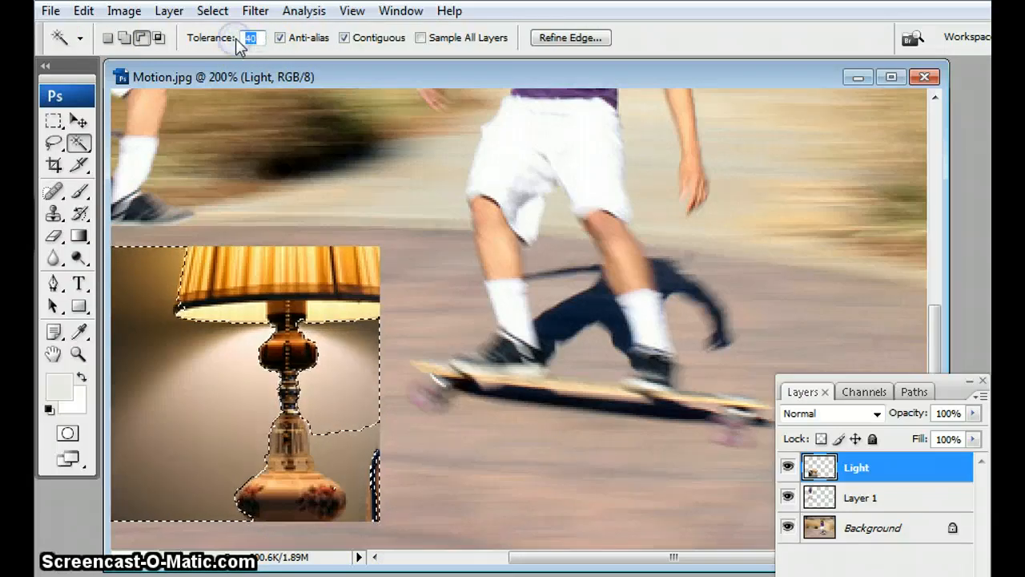
pyautogui.write('25')
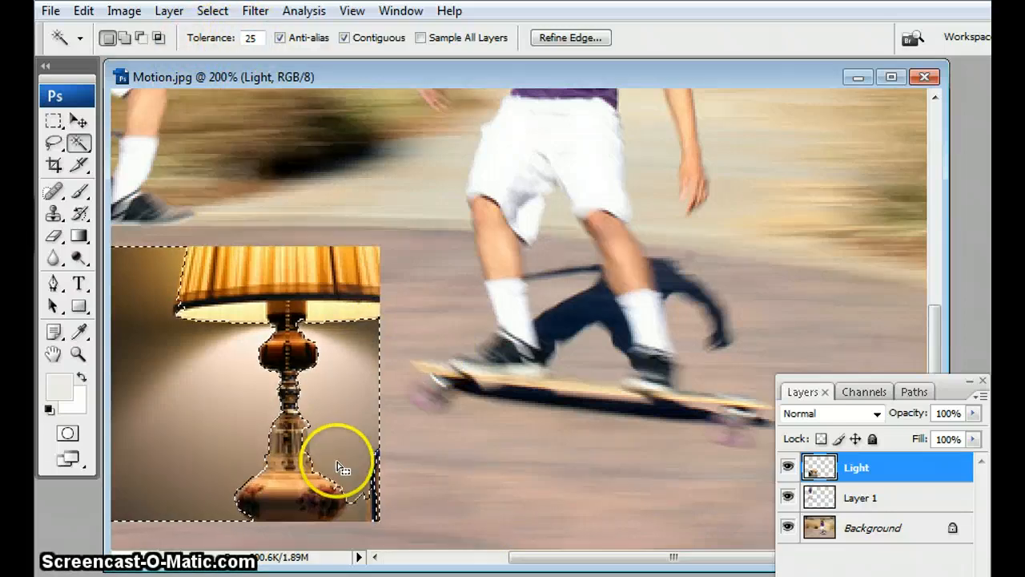
# Correct the wall selection along the right edge of the lamp's glass neck with the Lasso, adding and subtracting small areas.
pyautogui.click(55, 144)
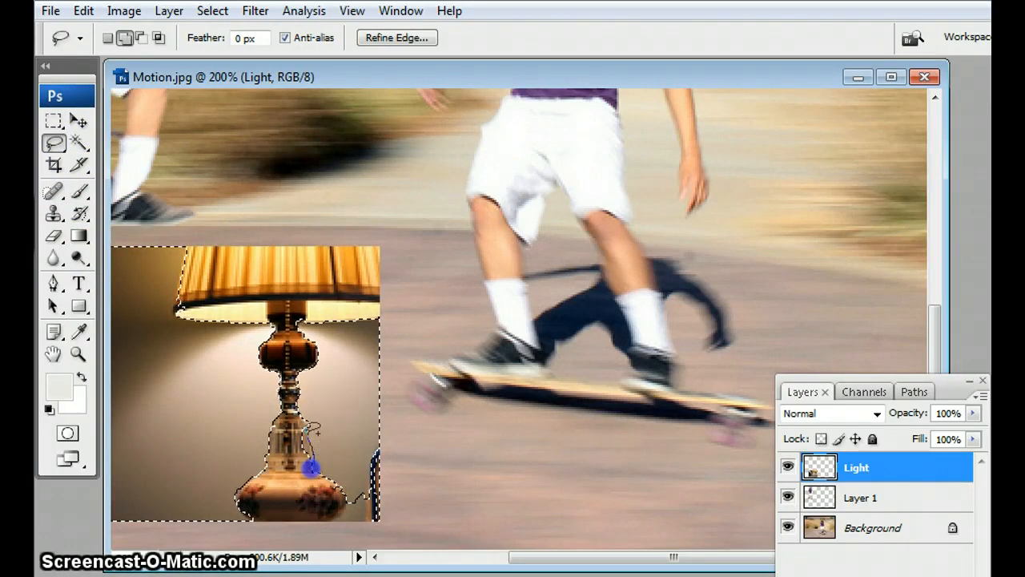
pyautogui.moveTo(309, 423); pyautogui.dragTo(310, 467)
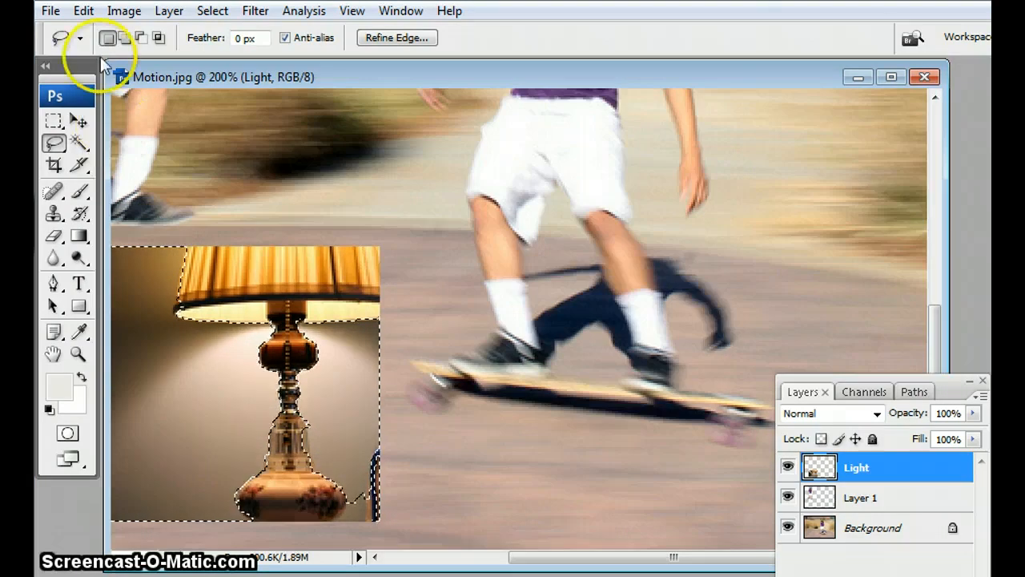
pyautogui.press('alt')
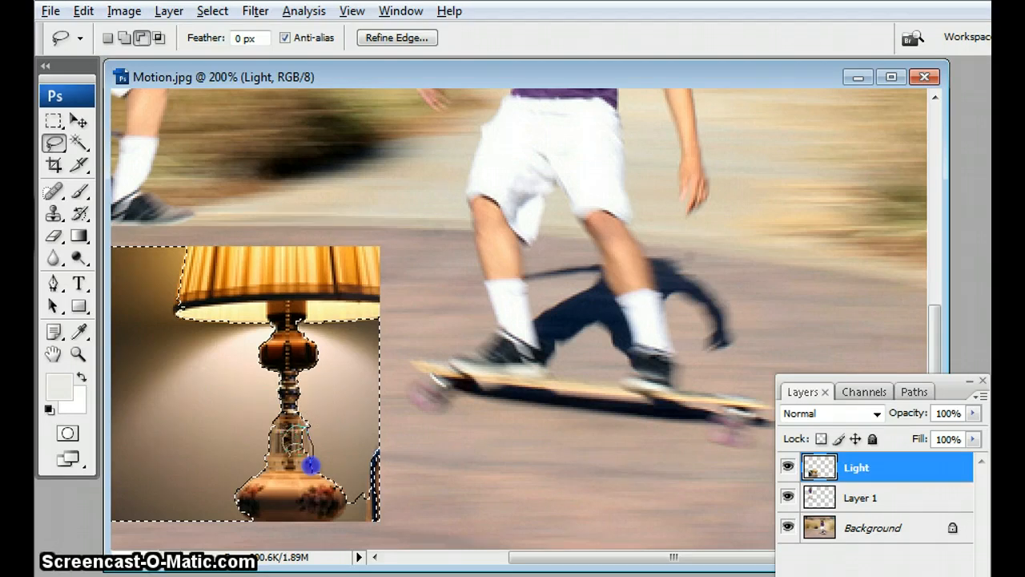
pyautogui.moveTo(311, 465); pyautogui.dragTo(309, 469)
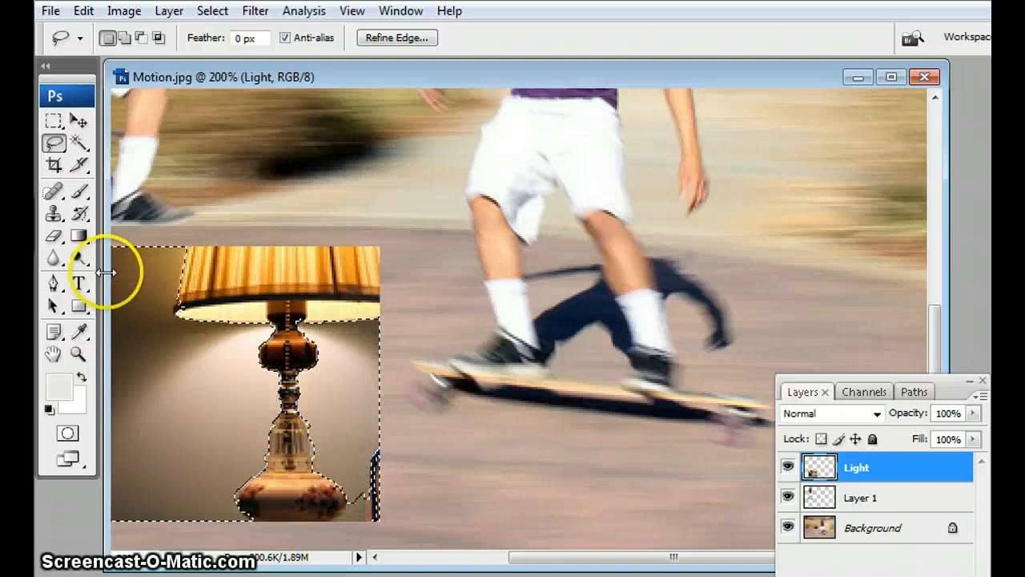
# Add the leftover dark strip beside the lamp base, at the picture's right edge, to the selection with the Magic Wand.
pyautogui.click(78, 144)
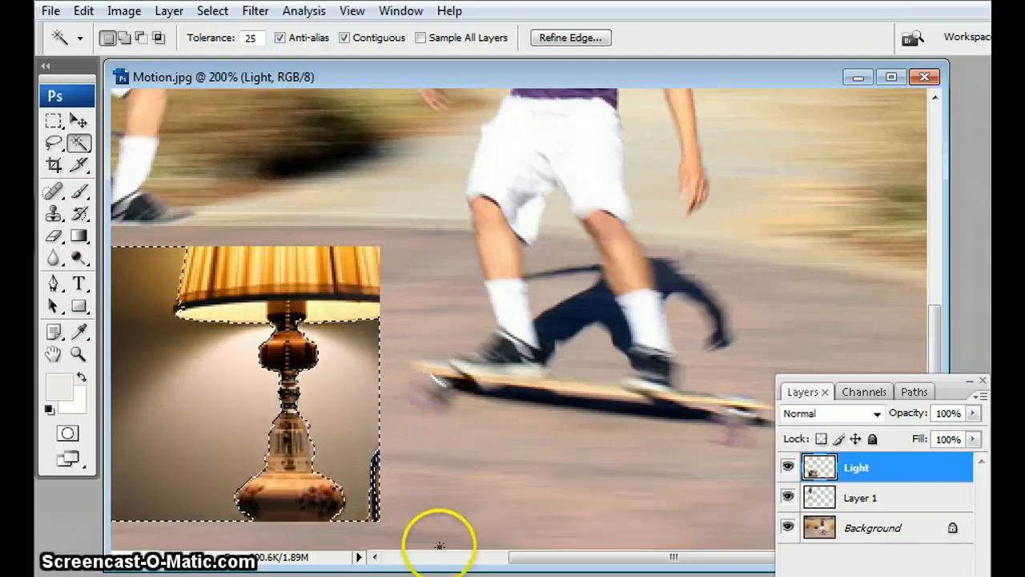
pyautogui.press('shift')
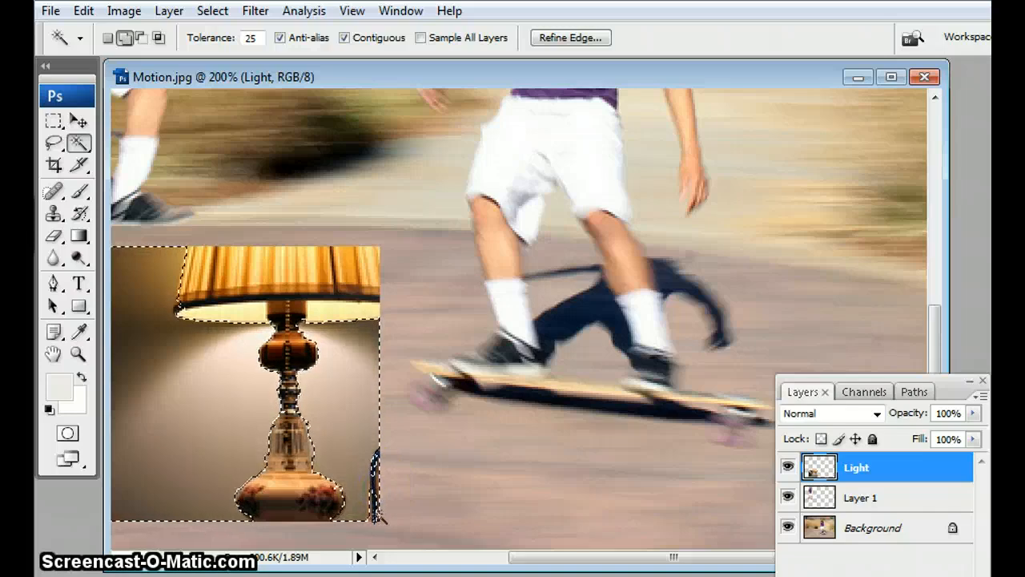
pyautogui.keyDown('shift'); pyautogui.click(375, 509); pyautogui.keyUp('shift')
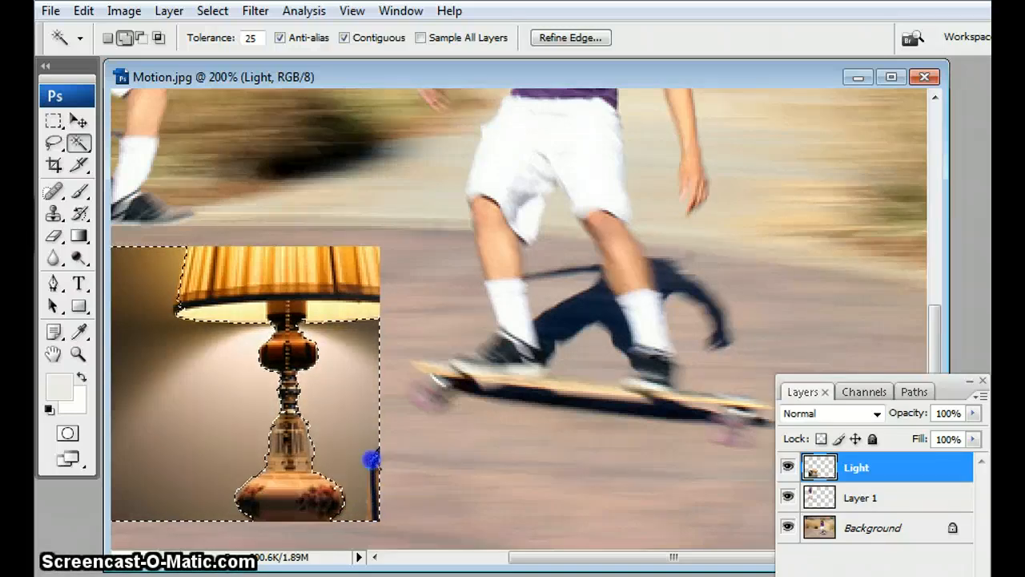
pyautogui.click(371, 447)
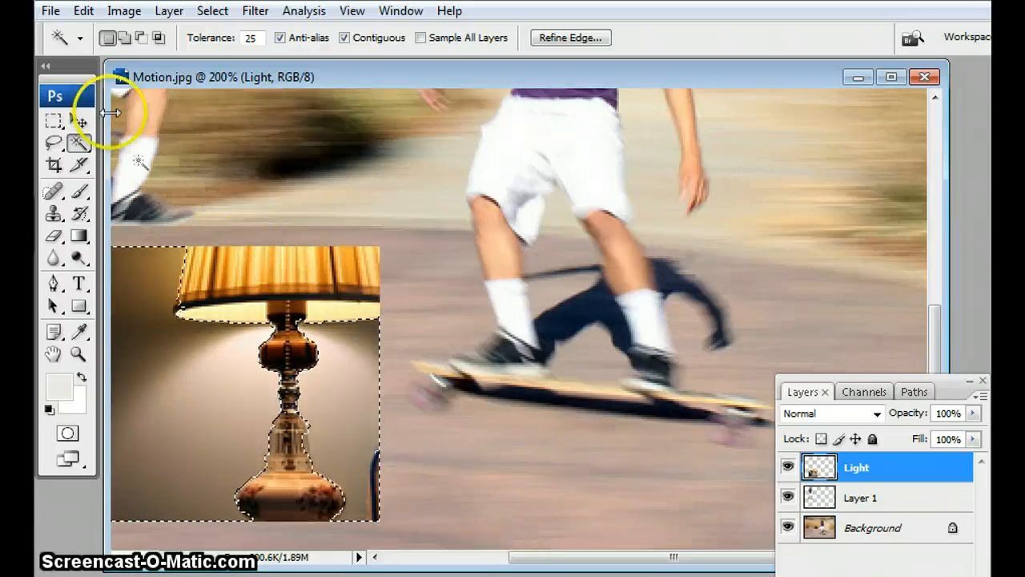
# Move the lamp picture with its selection up and to the right, over the skateboarder's front leg.
pyautogui.click(80, 121)
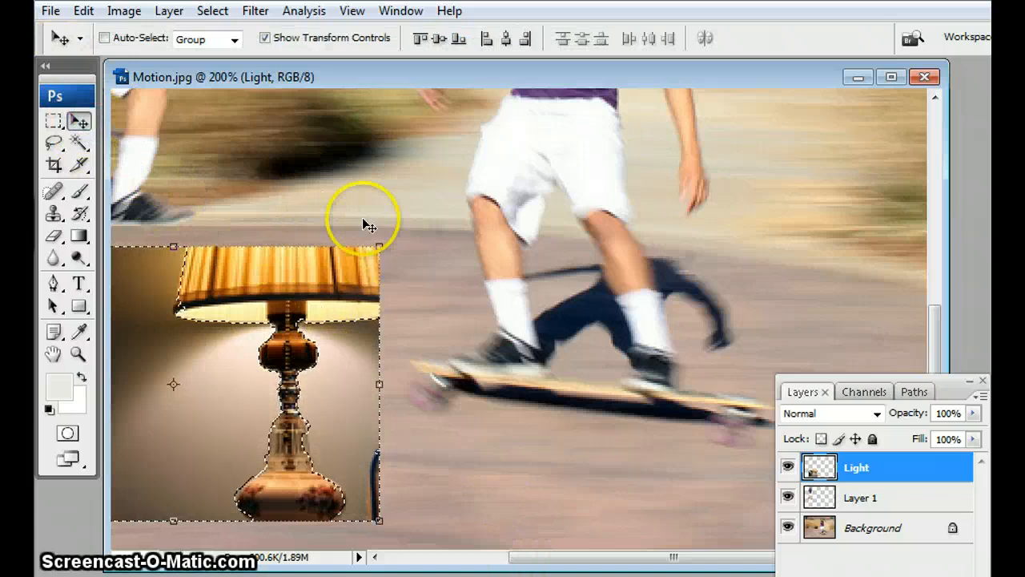
pyautogui.moveTo(300, 200); pyautogui.dragTo(475, 160)
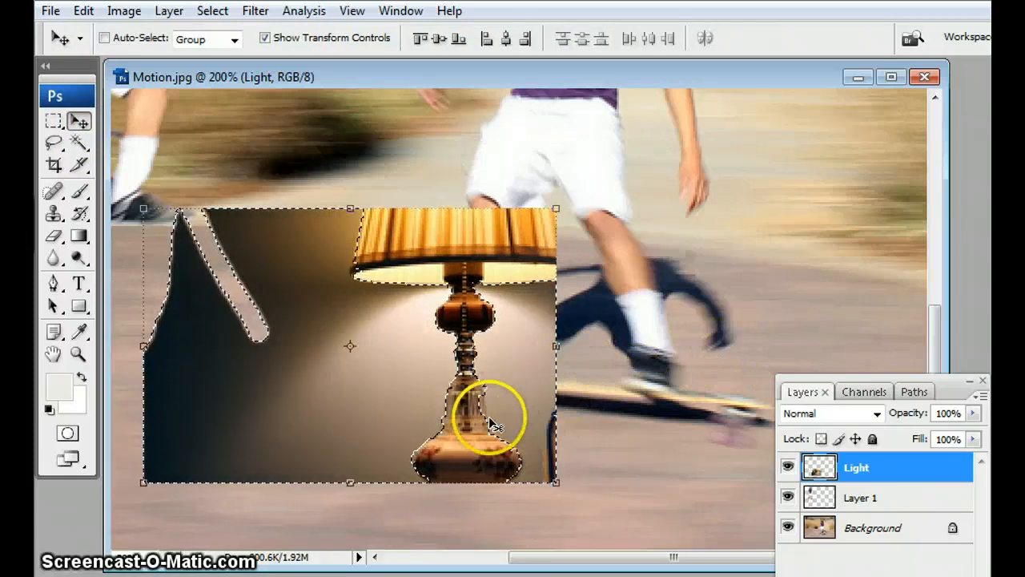
# Trim the selection along the right side of the lamp's neck with the Lasso and delete the selected wall.
pyautogui.click(54, 143)
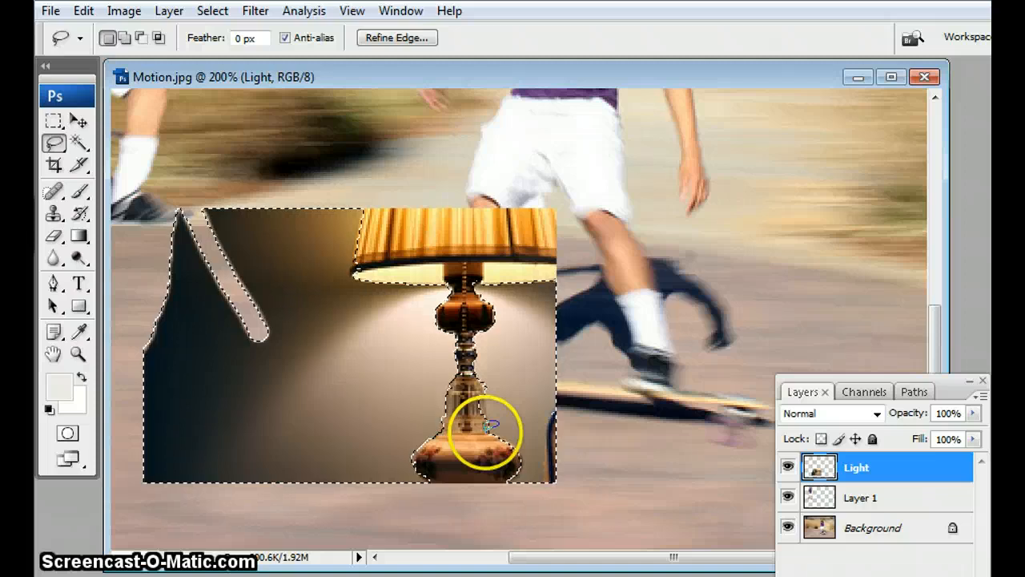
pyautogui.press('alt')
pyautogui.moveTo(486, 423); pyautogui.dragTo(486, 414)
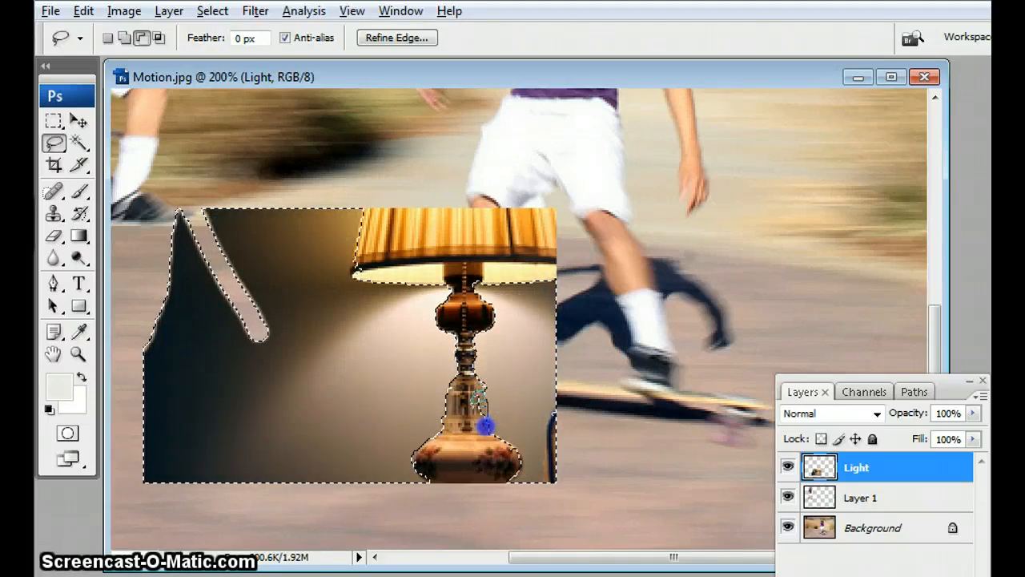
pyautogui.moveTo(576, 413); pyautogui.dragTo(618, 419)
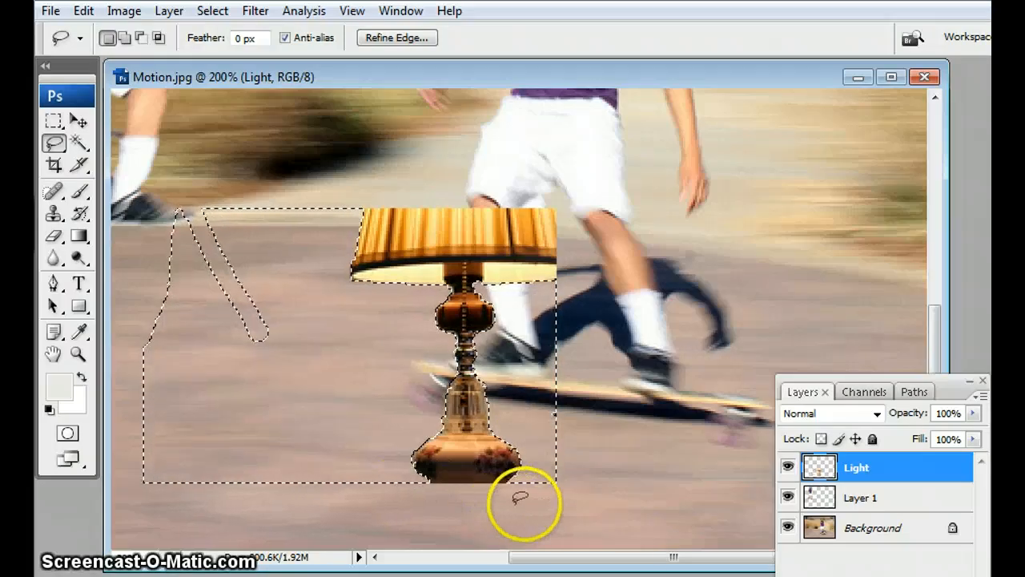
# With the Background layer hidden and the selection cleared, erase the leftover speck to the right of the lamp.
pyautogui.click(789, 528)
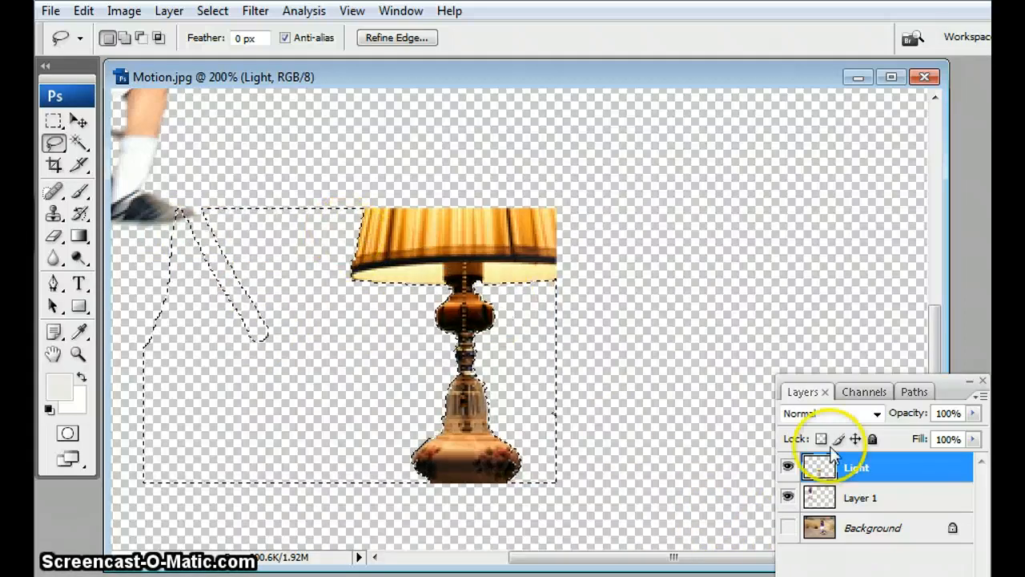
pyautogui.click(687, 393)
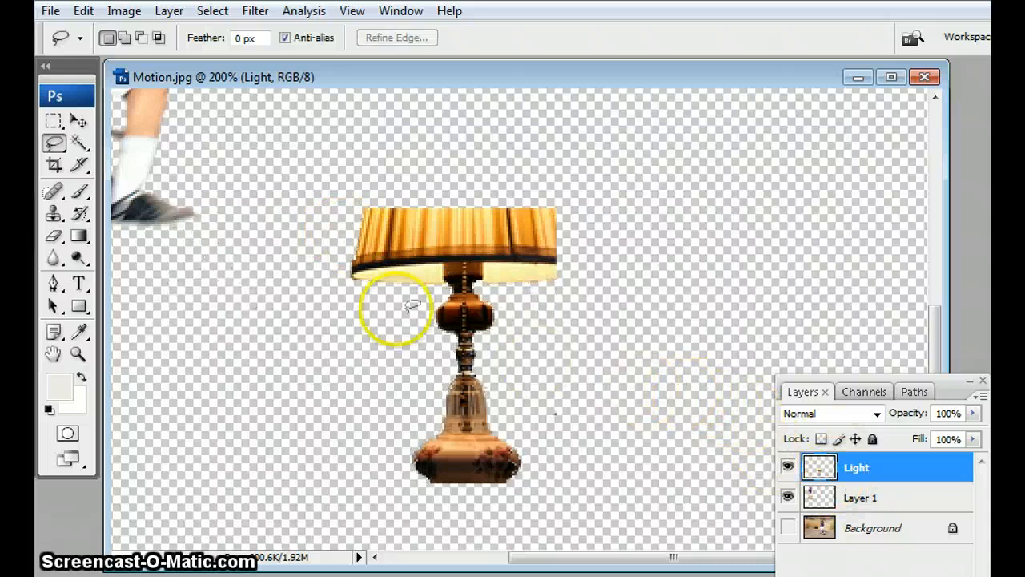
pyautogui.click(53, 236)
pyautogui.click(548, 421)
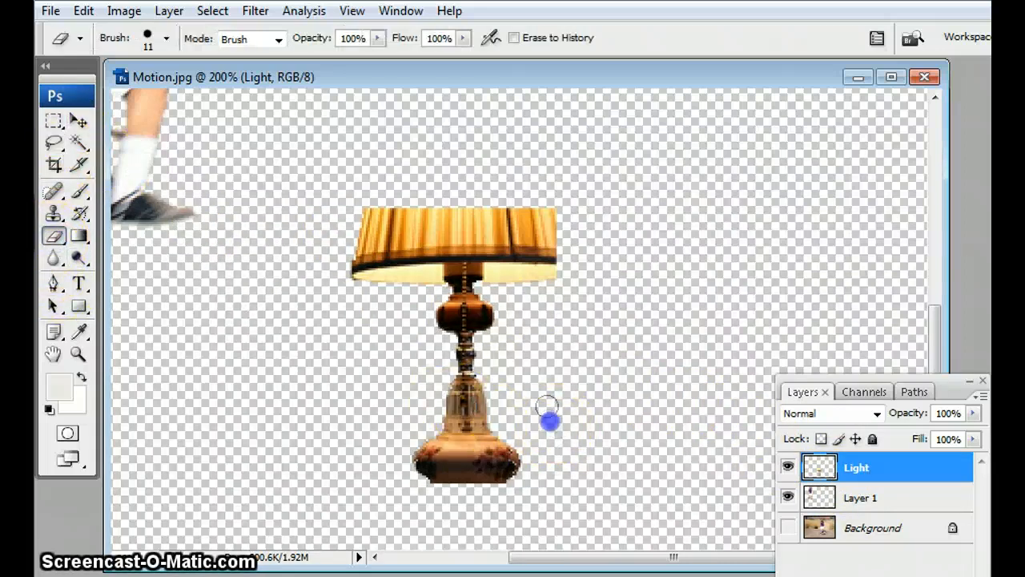
pyautogui.moveTo(652, 469)
pyautogui.mouseDown()
pyautogui.moveTo(552, 453)
pyautogui.moveTo(506, 337)
pyautogui.moveTo(606, 328)
pyautogui.moveTo(616, 434)
pyautogui.mouseUp()
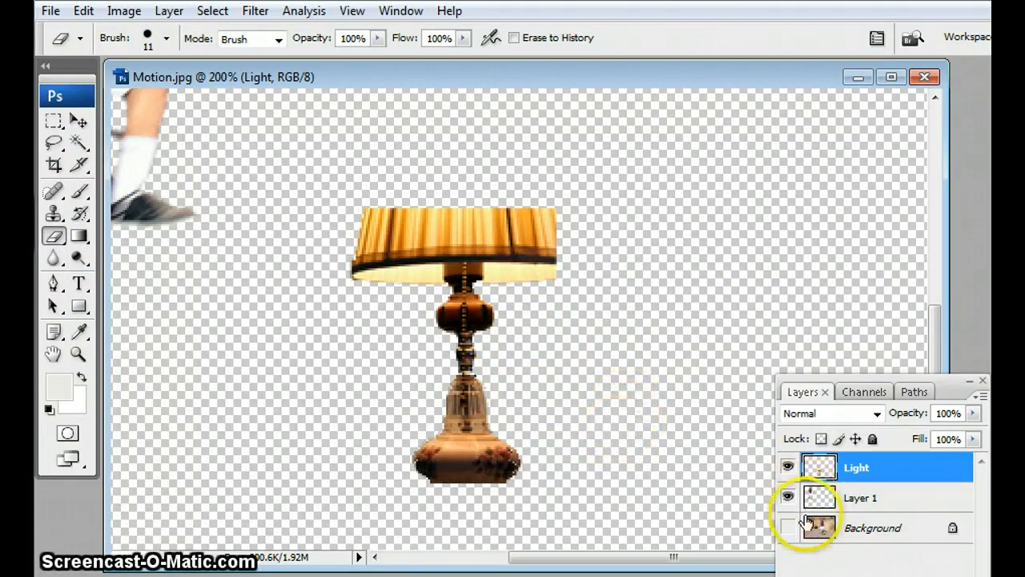
# Show the Background layer again and move the lamp left, clear of the skateboarder.
pyautogui.click(788, 528)
pyautogui.moveTo(618, 512); pyautogui.dragTo(658, 429)
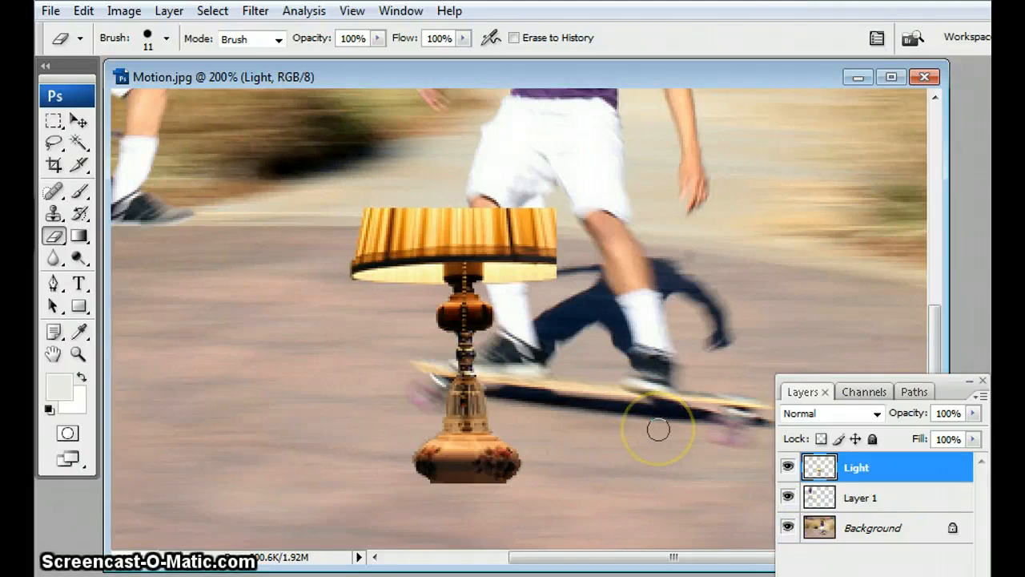
pyautogui.click(79, 120)
pyautogui.moveTo(515, 265); pyautogui.dragTo(360, 264)
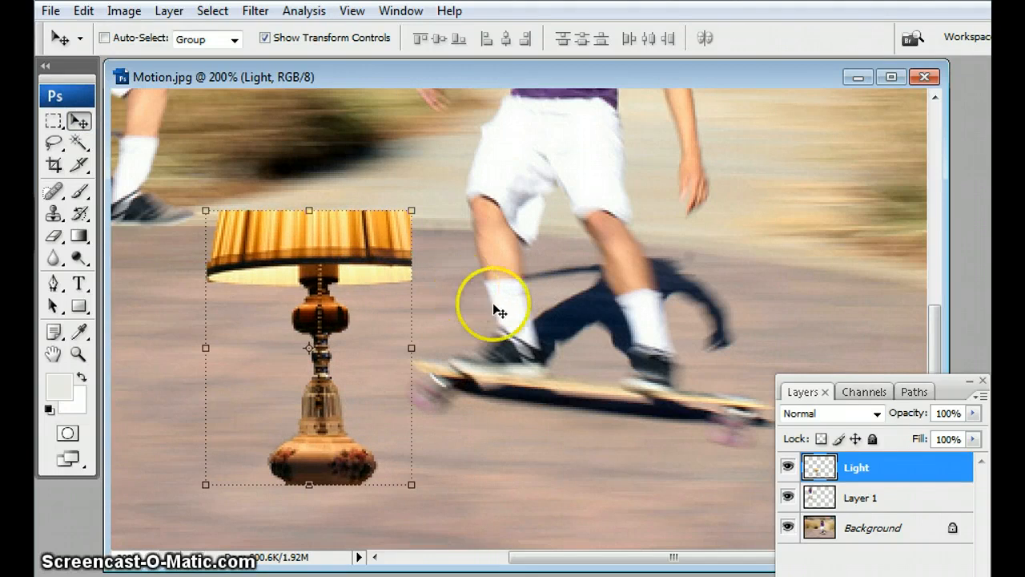
# At 100% zoom, move the lamp slightly left and down on the pavement between the two skaters.
pyautogui.click(79, 354)
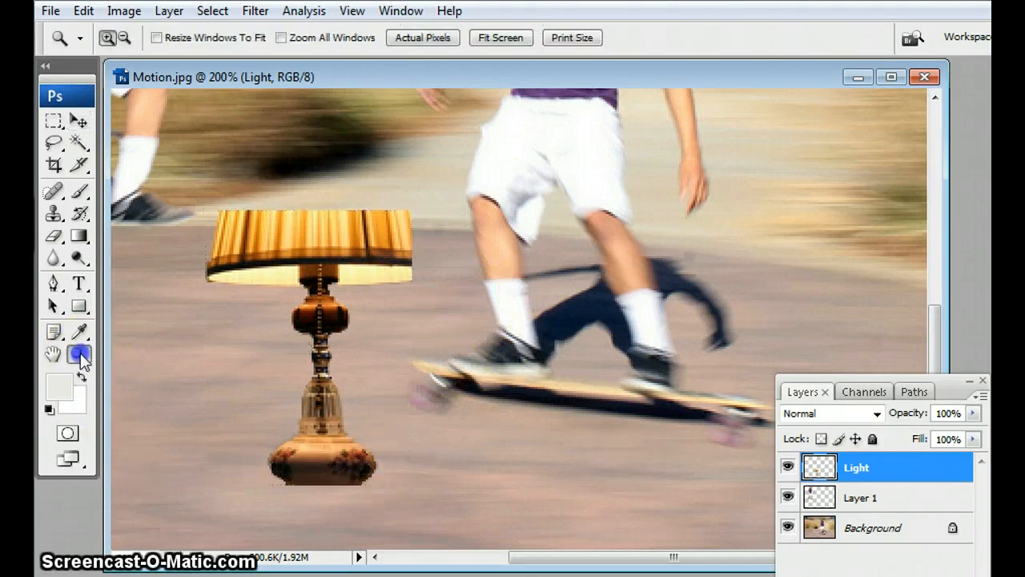
pyautogui.keyDown('alt'); pyautogui.click(524, 366); pyautogui.keyUp('alt')
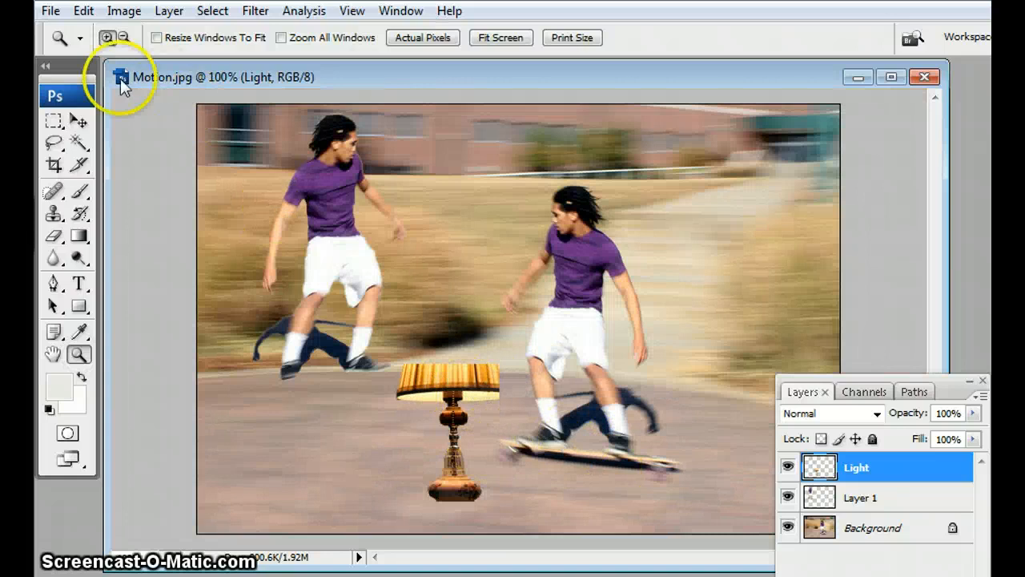
pyautogui.click(79, 120)
pyautogui.moveTo(463, 370); pyautogui.dragTo(448, 390)
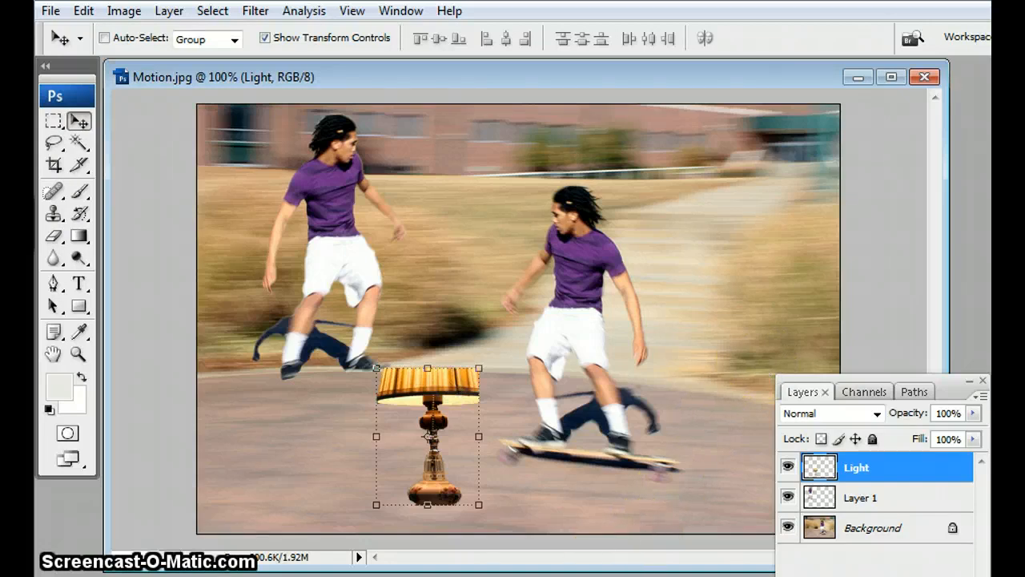